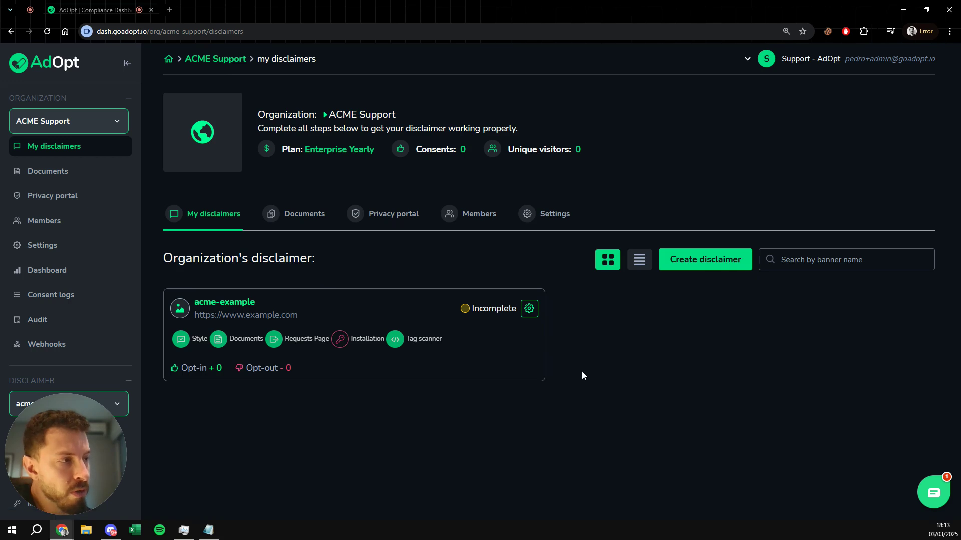
- Review the website type and URL settings of the acme-example disclaimer without changing them
click(529, 309)
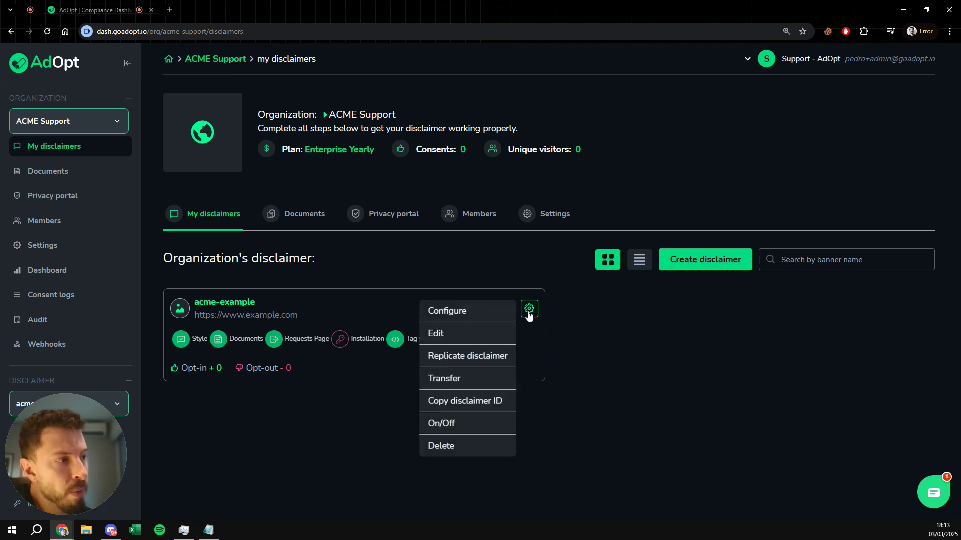
click(432, 334)
scroll(526, 351, down, 1)
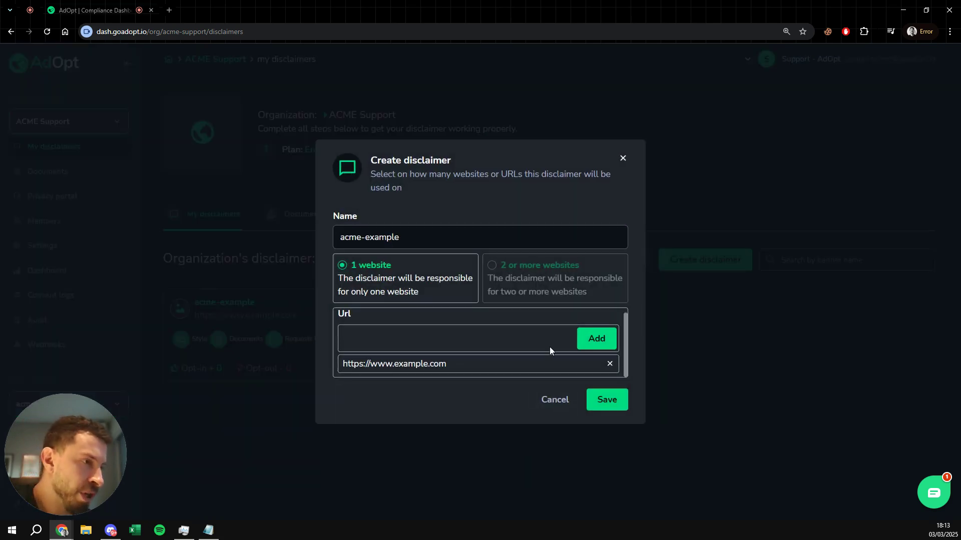
click(622, 159)
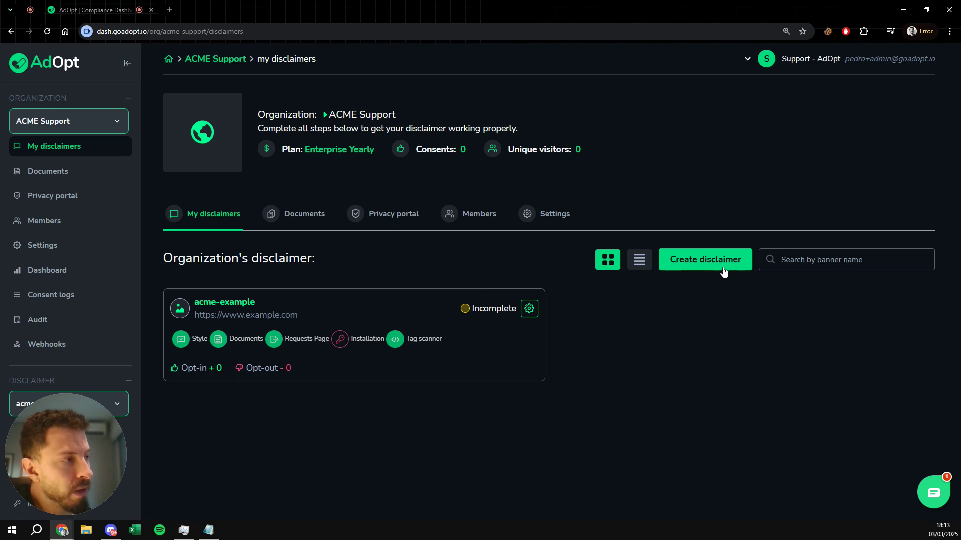
- Start a new disclaimer that is responsible for 1 website
click(665, 267)
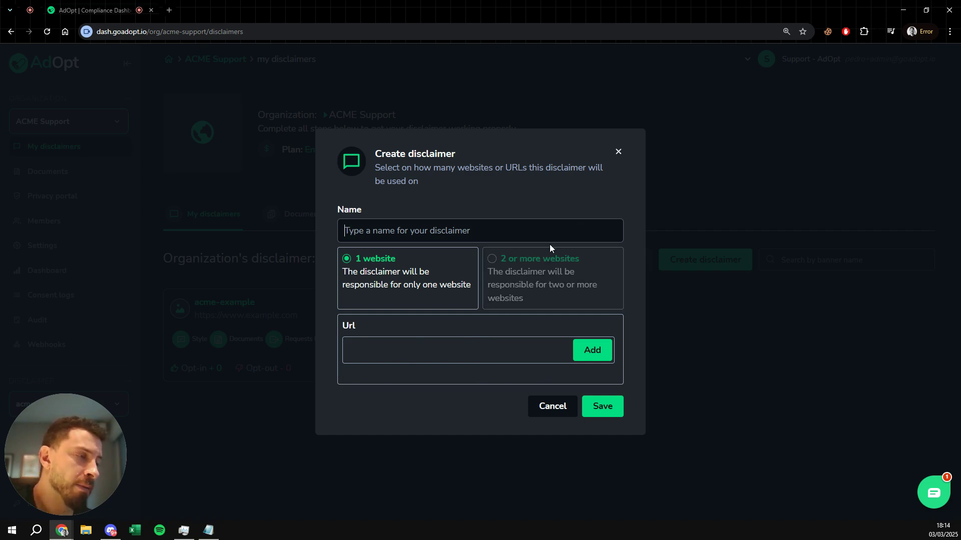
click(618, 153)
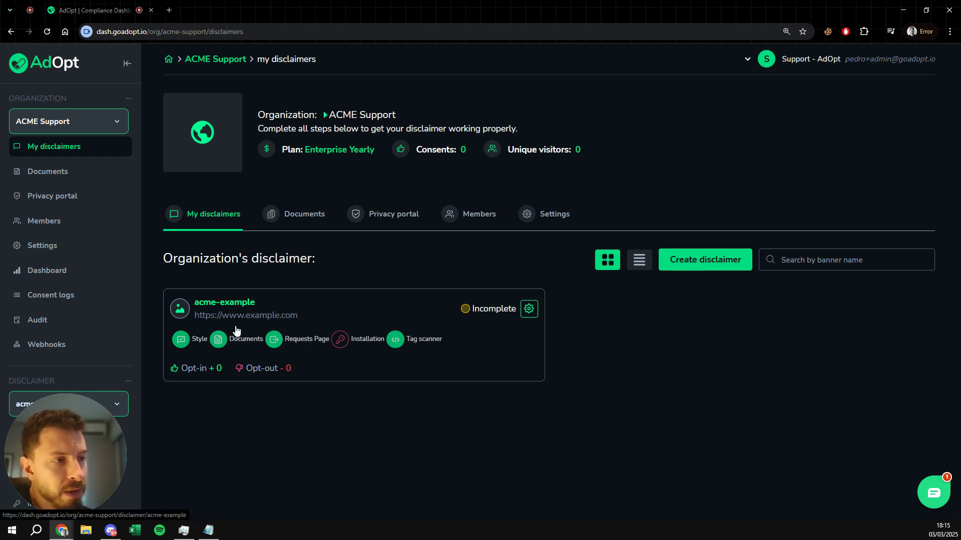
click(716, 268)
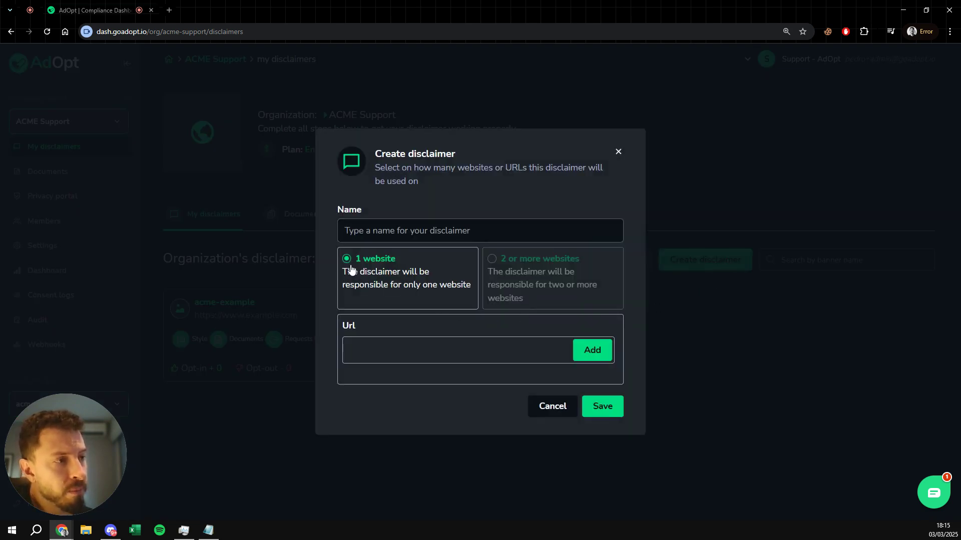
click(492, 260)
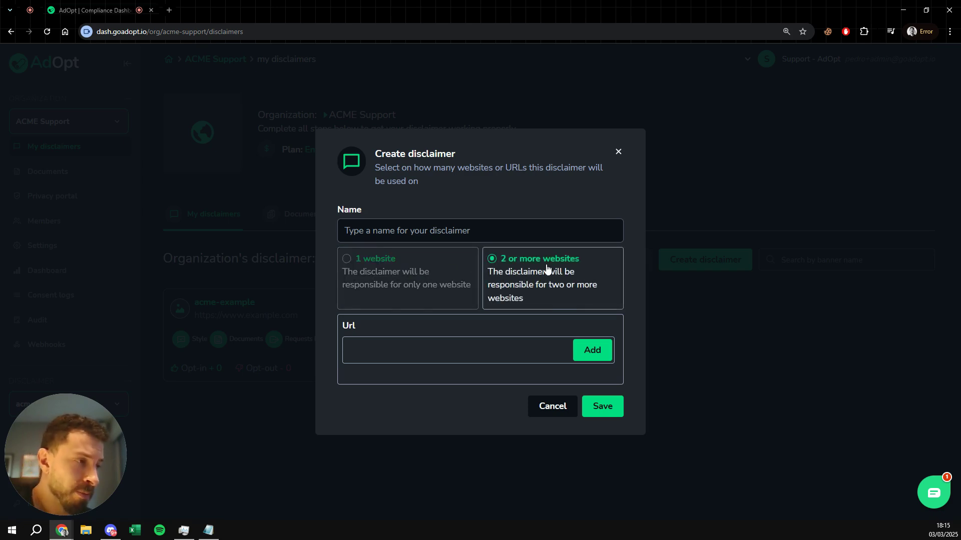
click(347, 261)
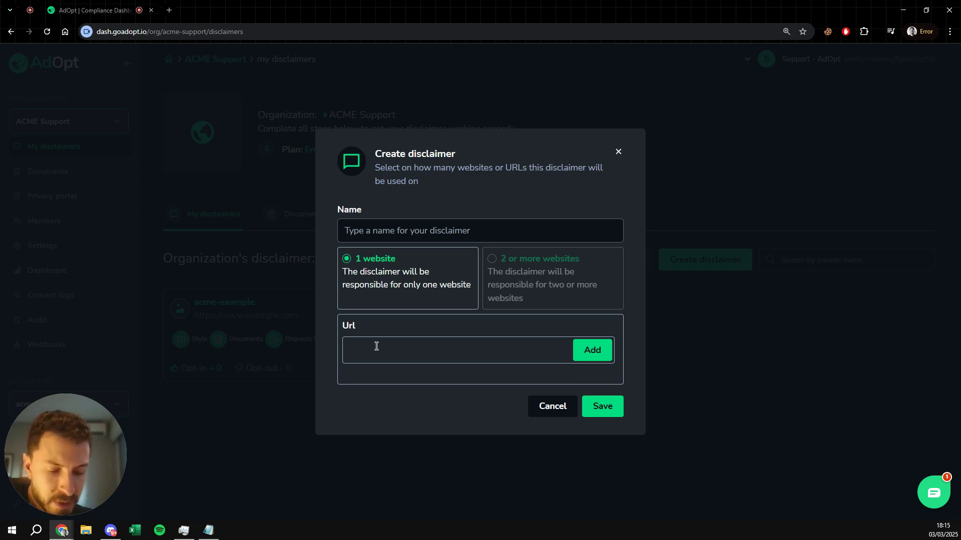
key(ctrl+v)
triple_click(444, 348)
key(BackSpace)
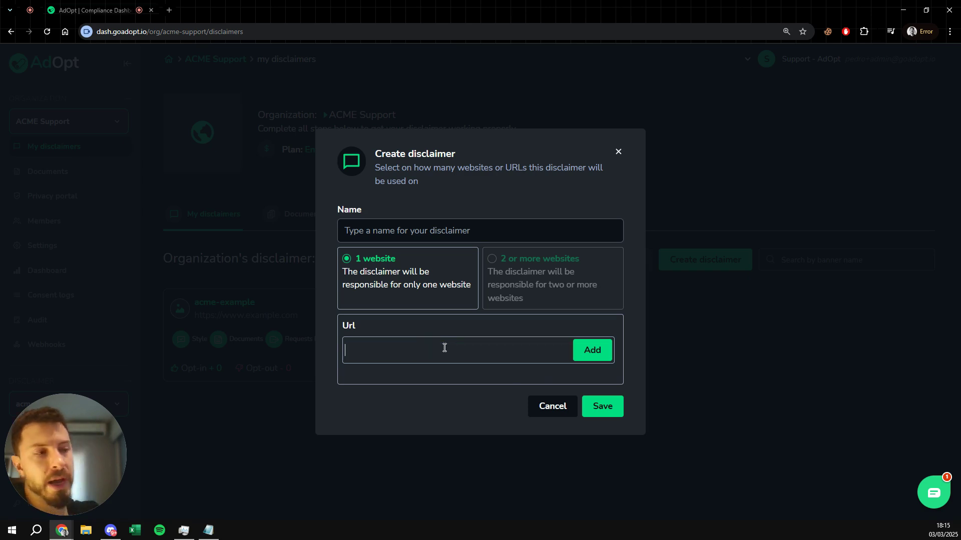
text(ht)
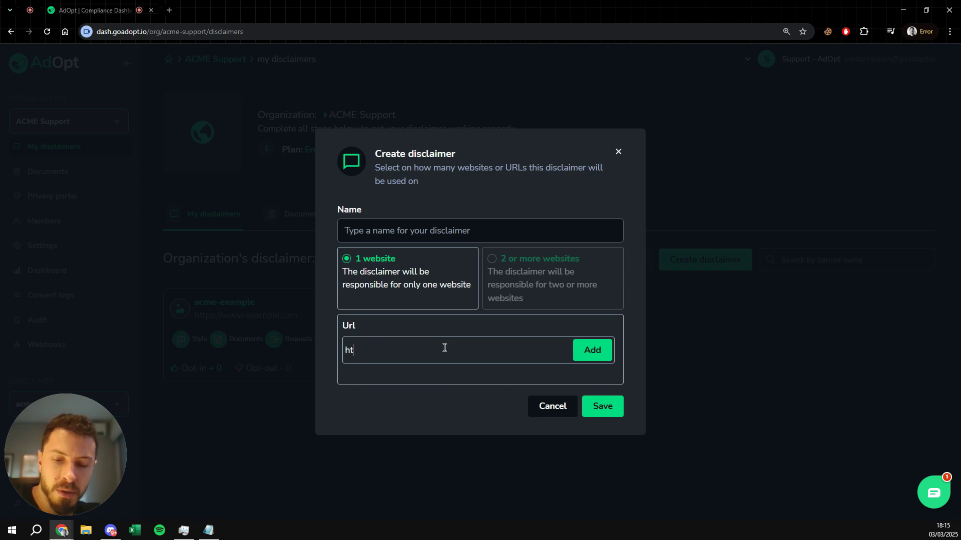
text(tps:)
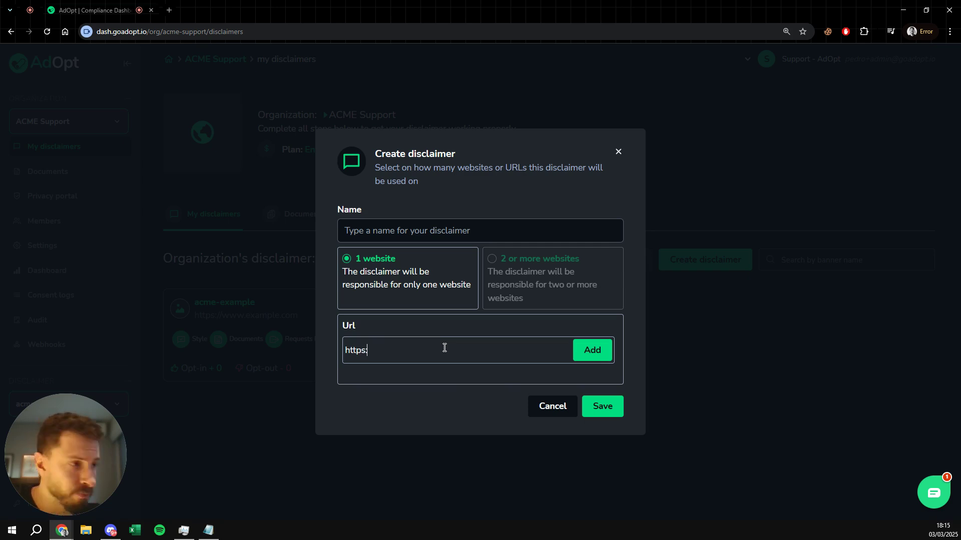
text(//ww)
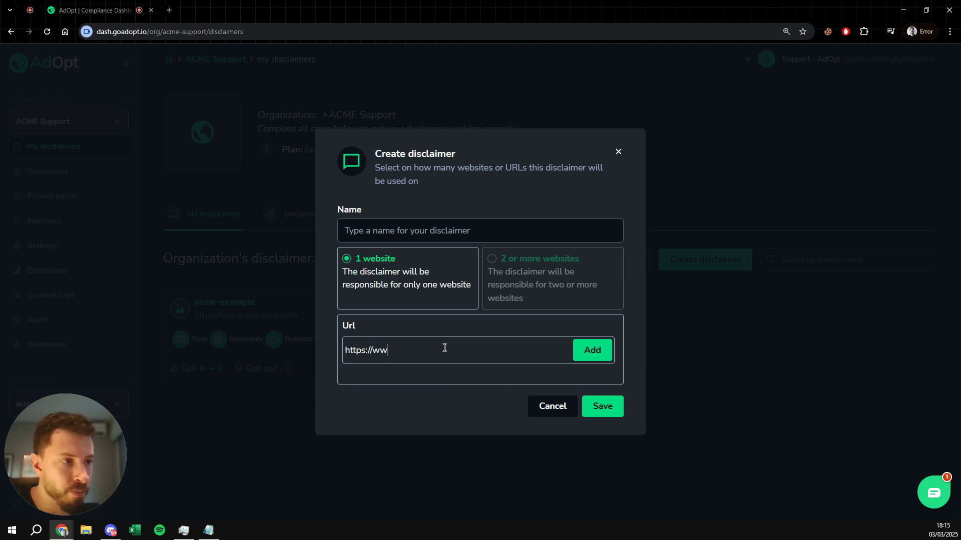
text(w.)
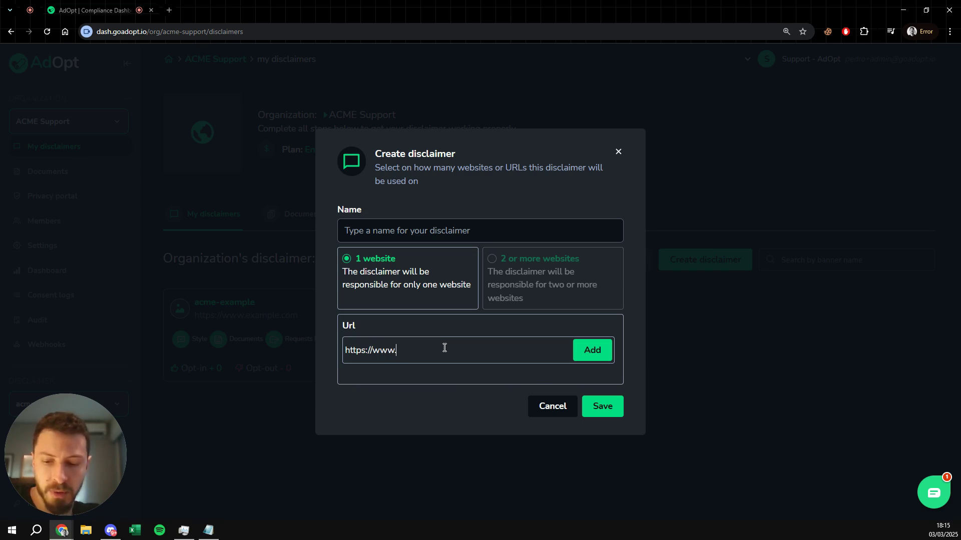
text(exe)
text(mple)
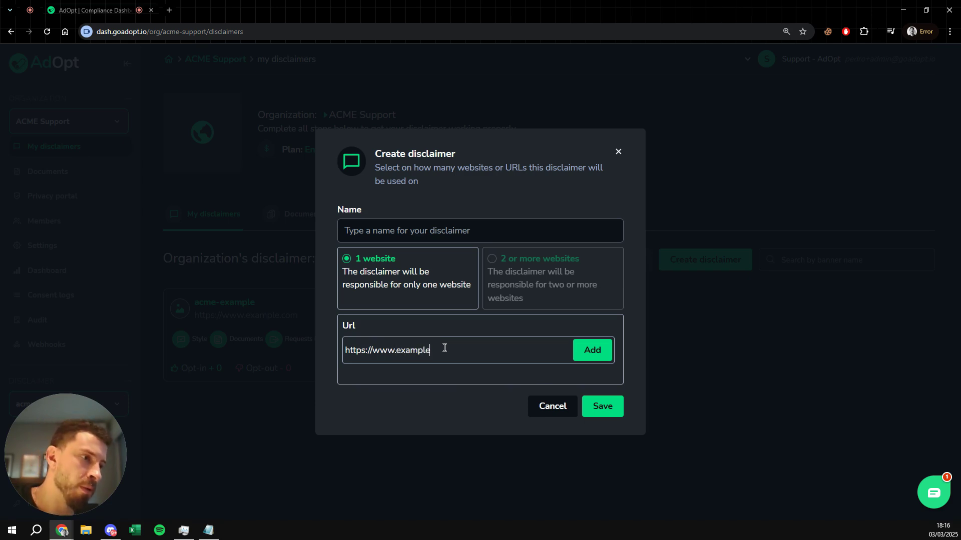
text(website)
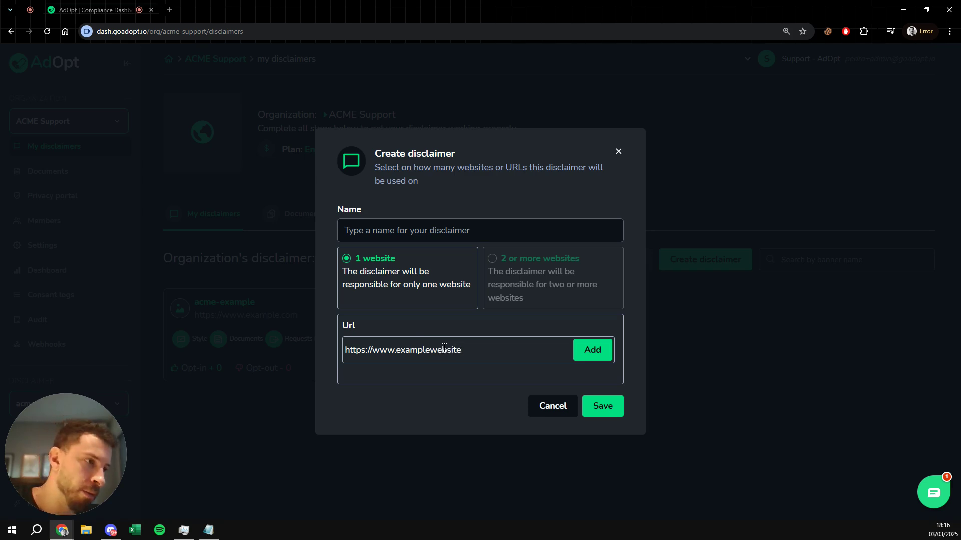
text(1.com)
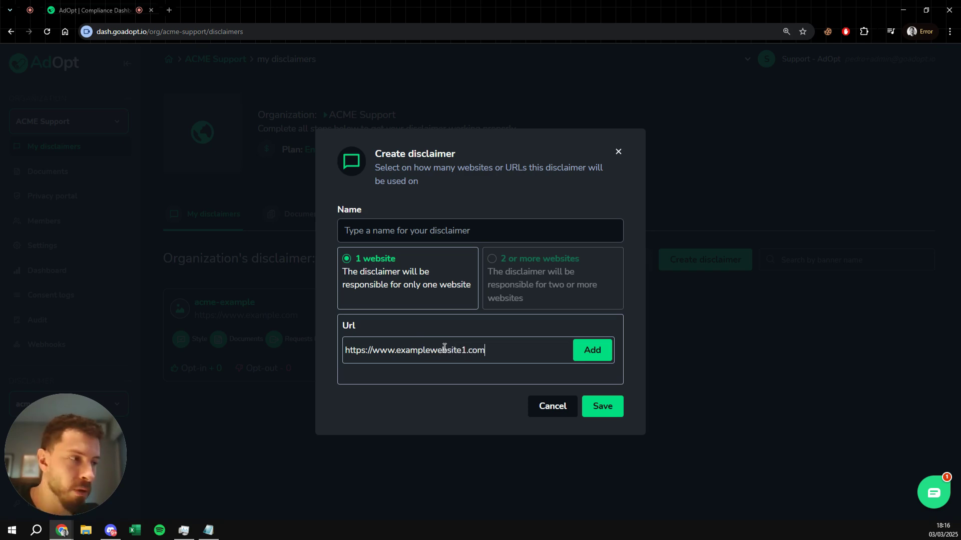
triple_click(444, 348)
key(ctrl+c)
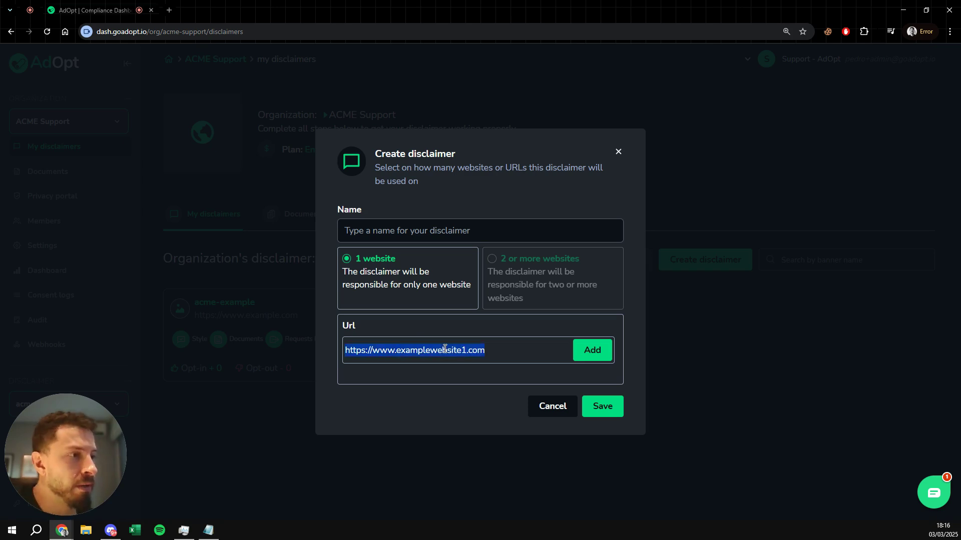
click(502, 350)
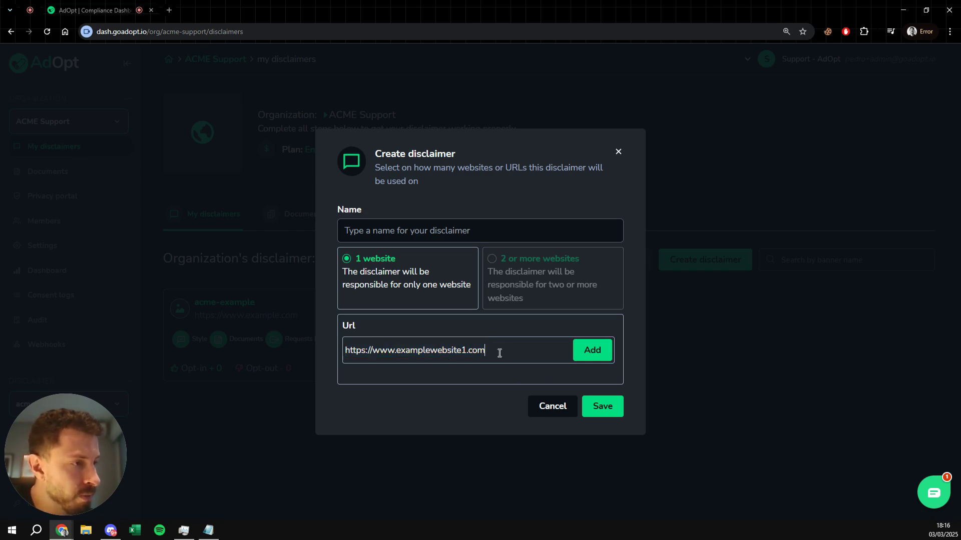
click(592, 354)
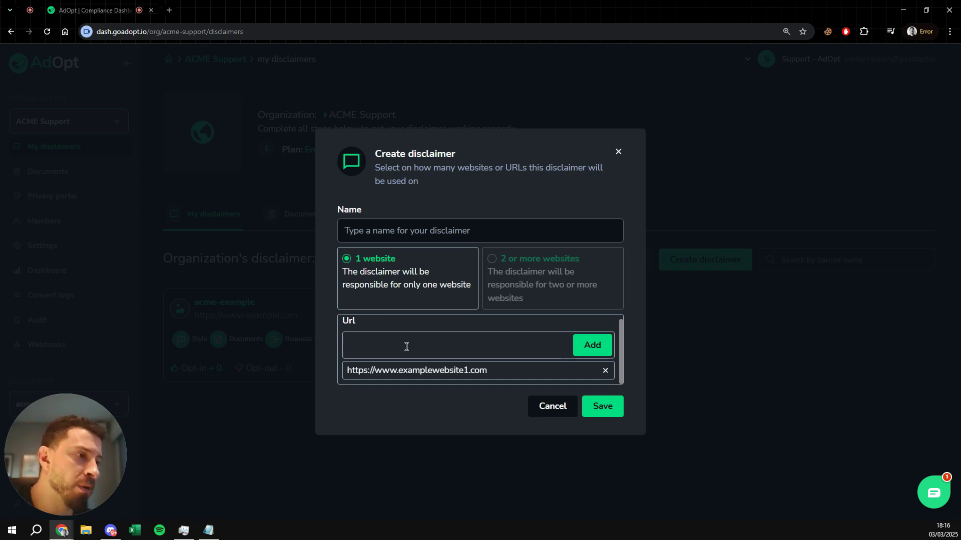
key(ctrl+v)
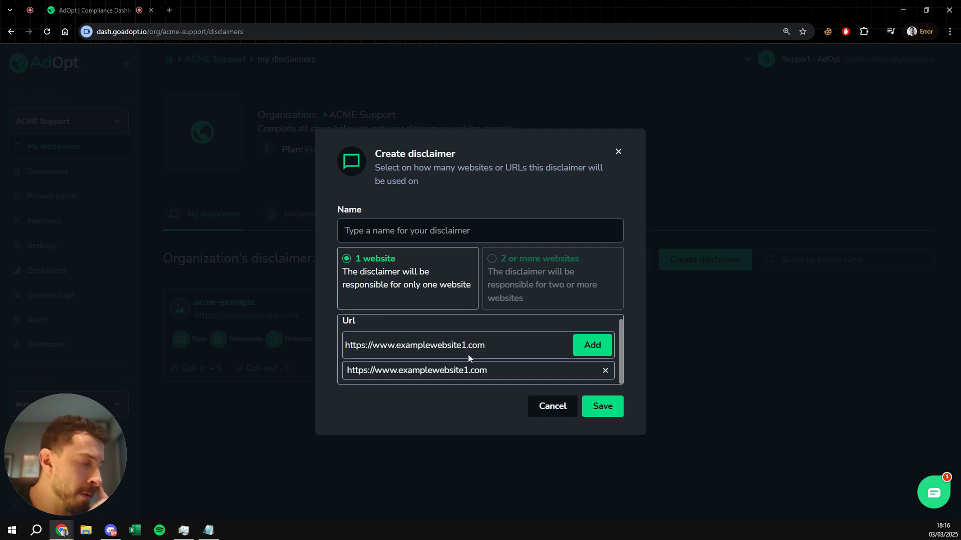
text(/)
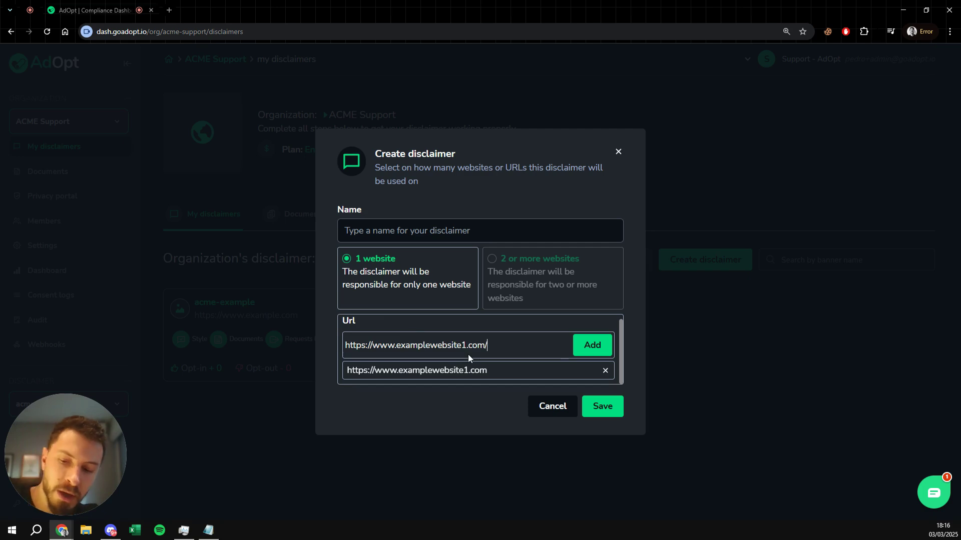
text(contact)
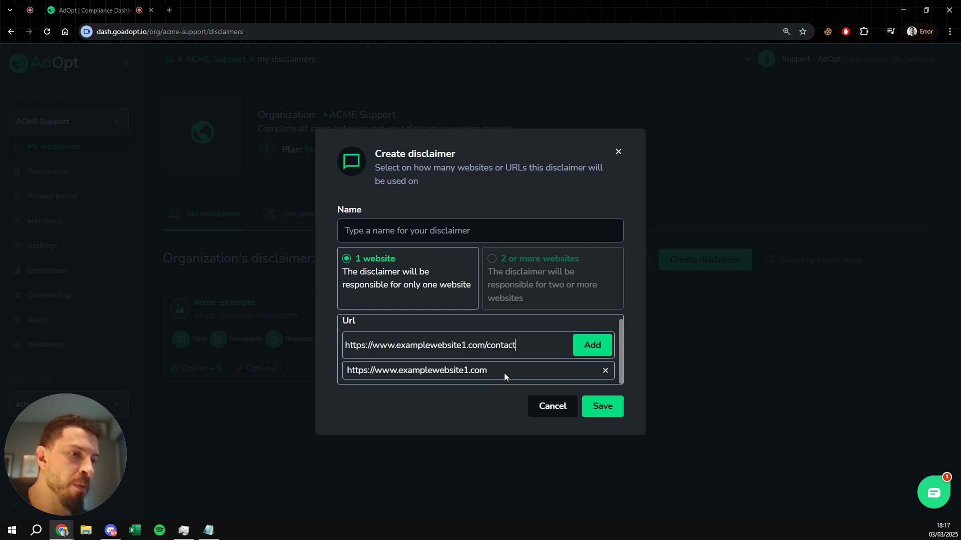
click(582, 351)
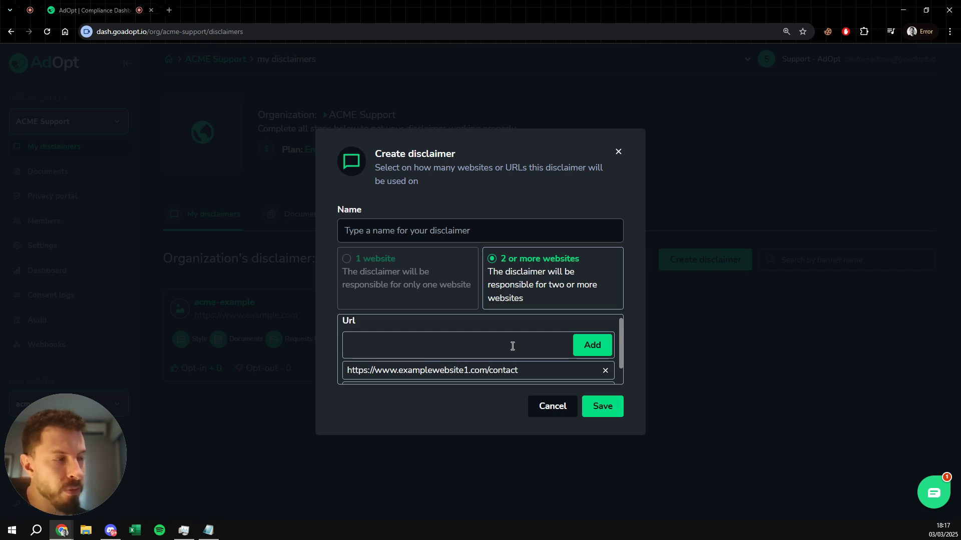
text(https://www.examplewebsite1.com)
key(Return)
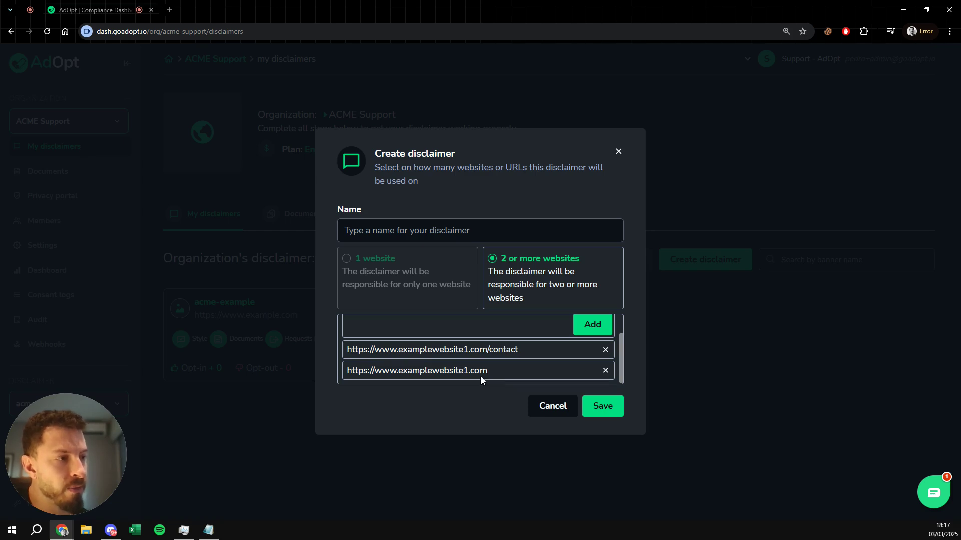
click(433, 326)
text(https://www.examplewebsite1.com)
text(/blog)
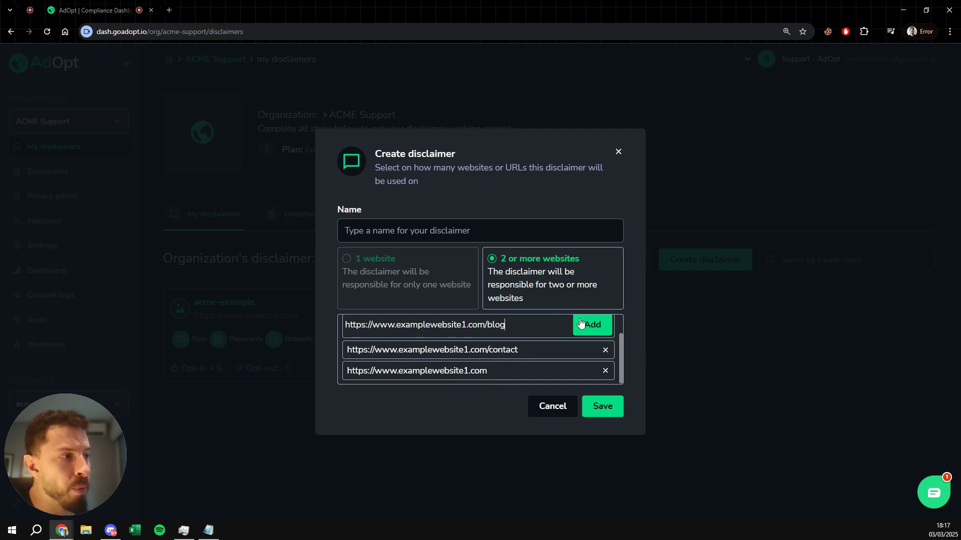
click(592, 327)
drag(622, 351, 622, 383)
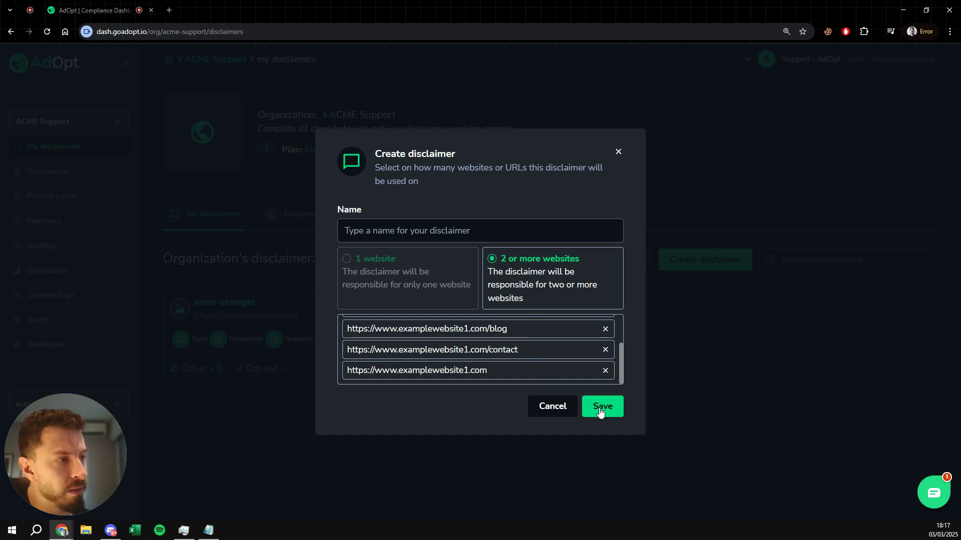
- Name the new disclaimer websiteexample and save it
click(400, 229)
text(website)
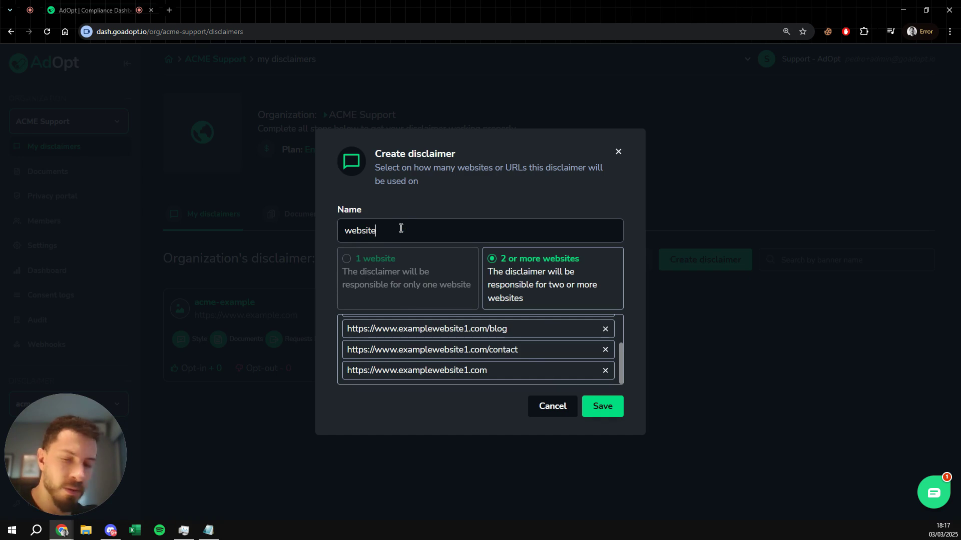
text(example)
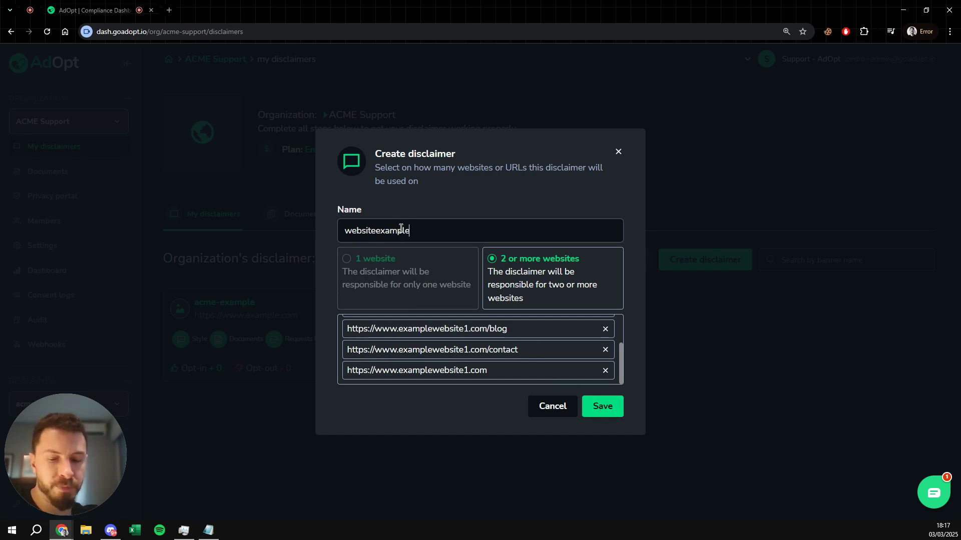
click(613, 411)
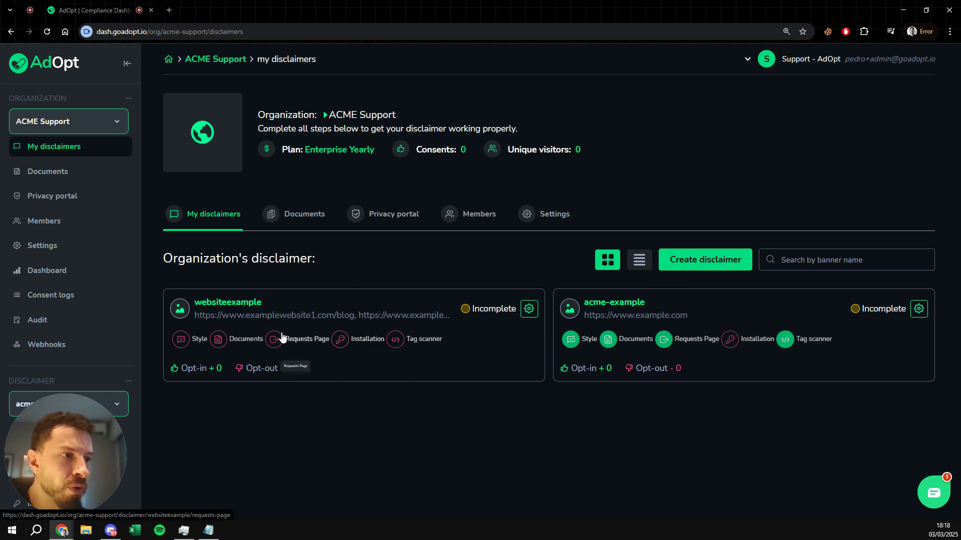
- Edit the websiteexample disclaimer and remove its /contact and /blog URLs
click(529, 309)
click(434, 334)
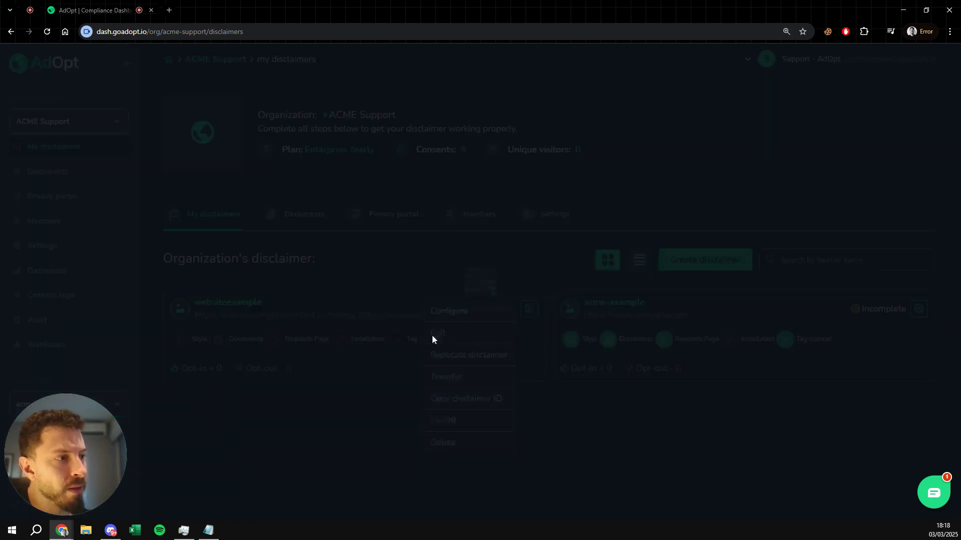
scroll(472, 349, down, 2)
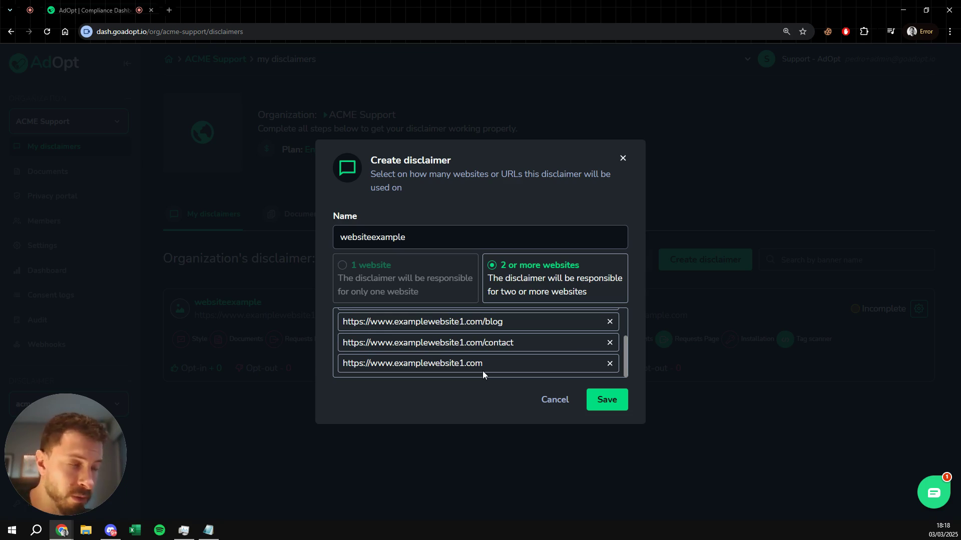
double_click(456, 345)
click(609, 343)
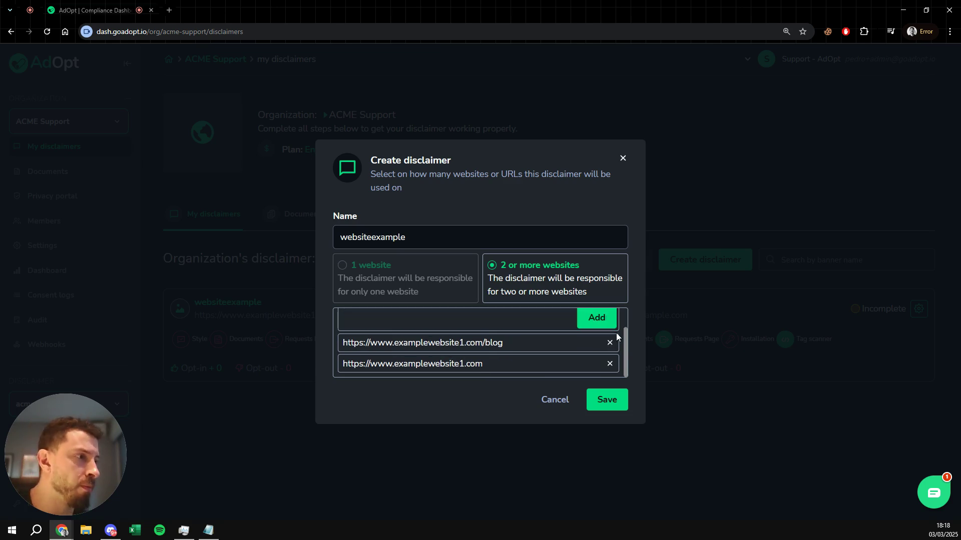
click(610, 341)
click(438, 338)
text(https://www.examplewebsite1.com)
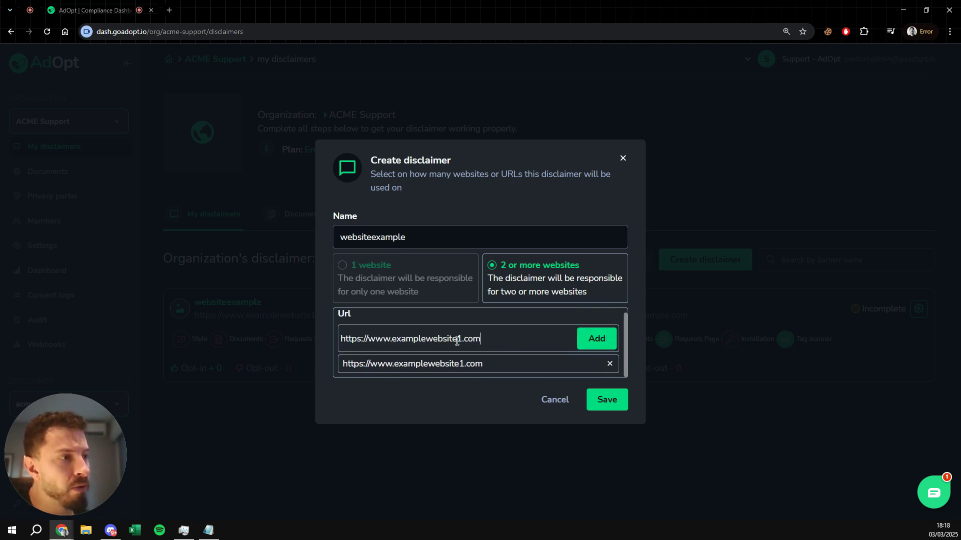
click(460, 345)
key(BackSpace)
text(2)
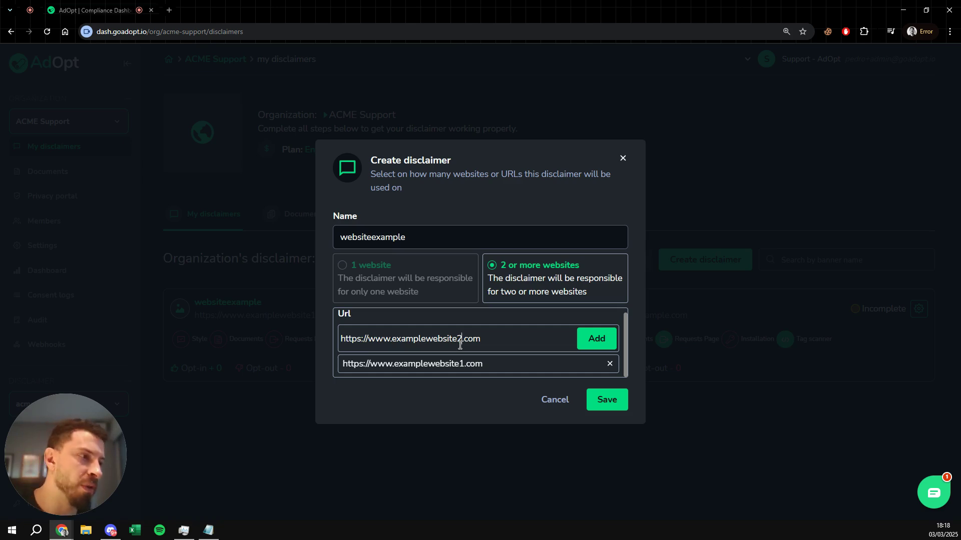
click(586, 348)
click(439, 339)
text(https://www.examplewebsite1.com)
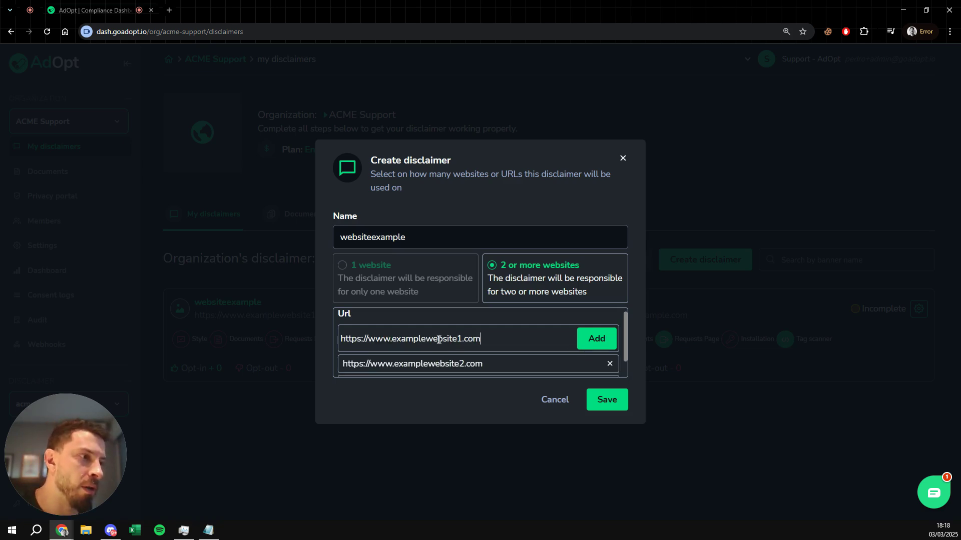
click(461, 340)
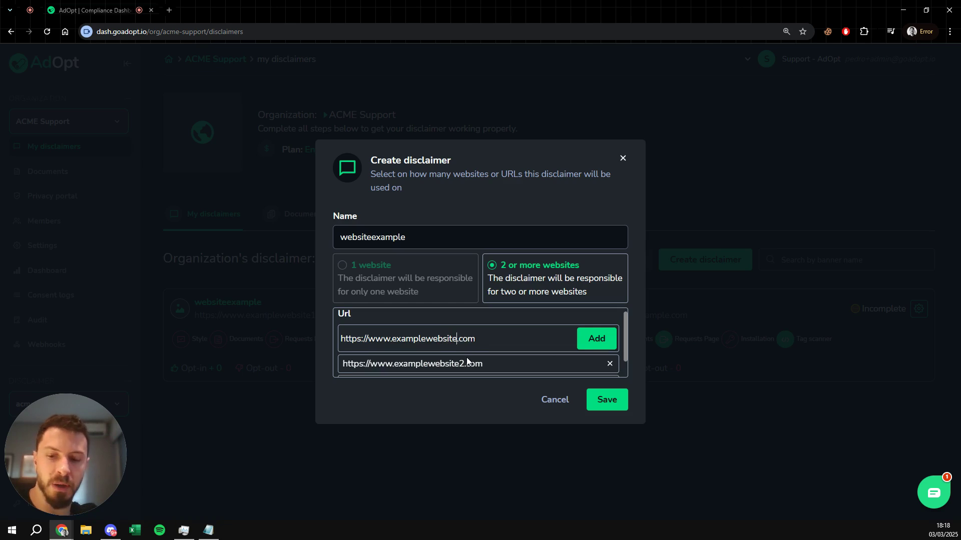
text(3)
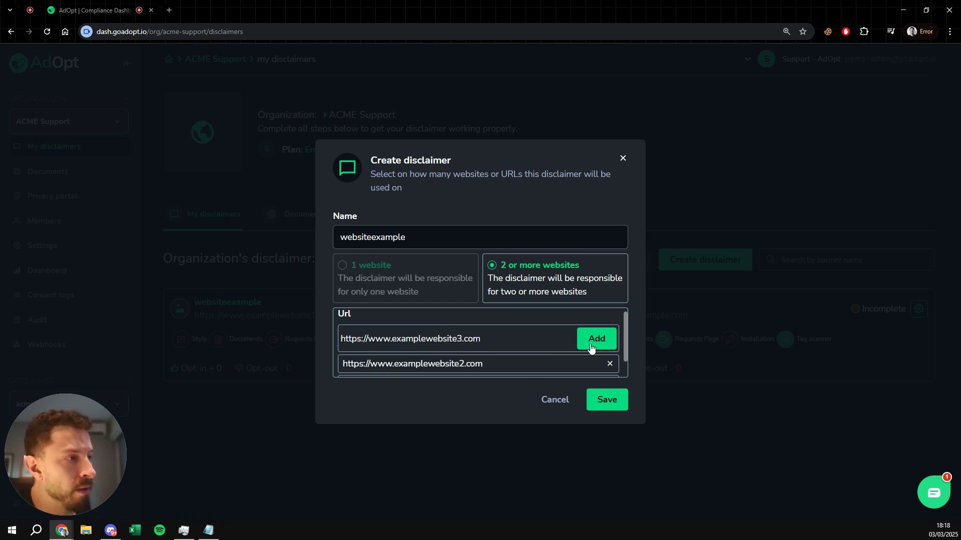
click(589, 347)
click(602, 397)
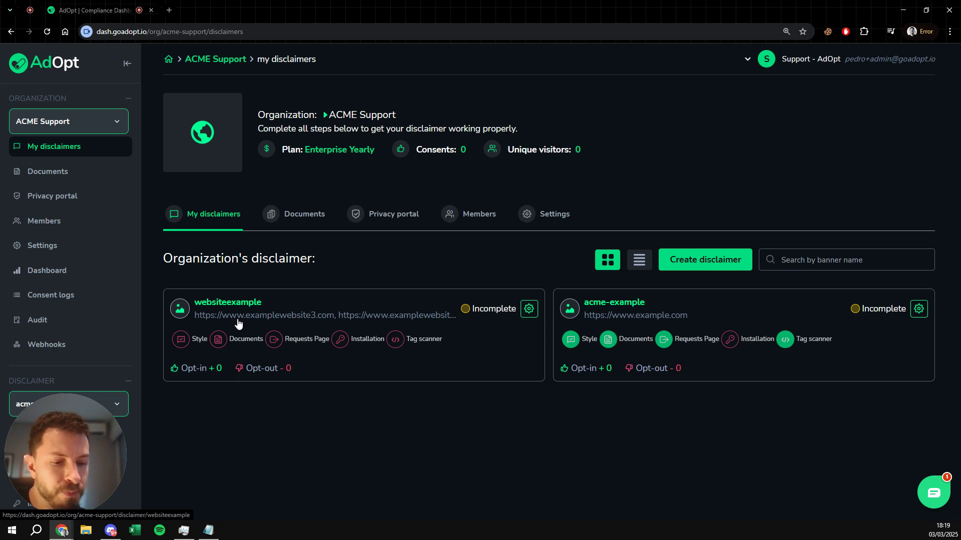
click(529, 309)
click(445, 340)
scroll(508, 346, down, 3)
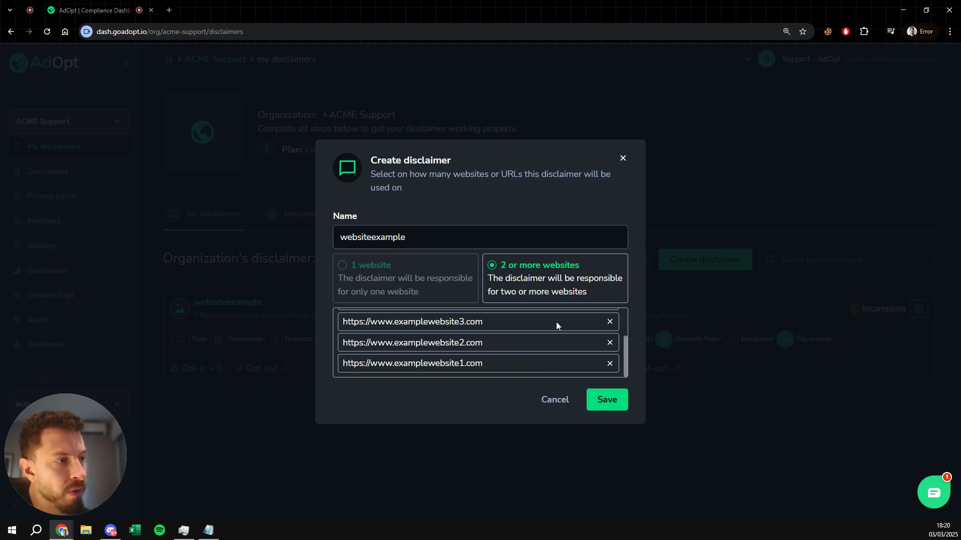
click(609, 321)
click(610, 342)
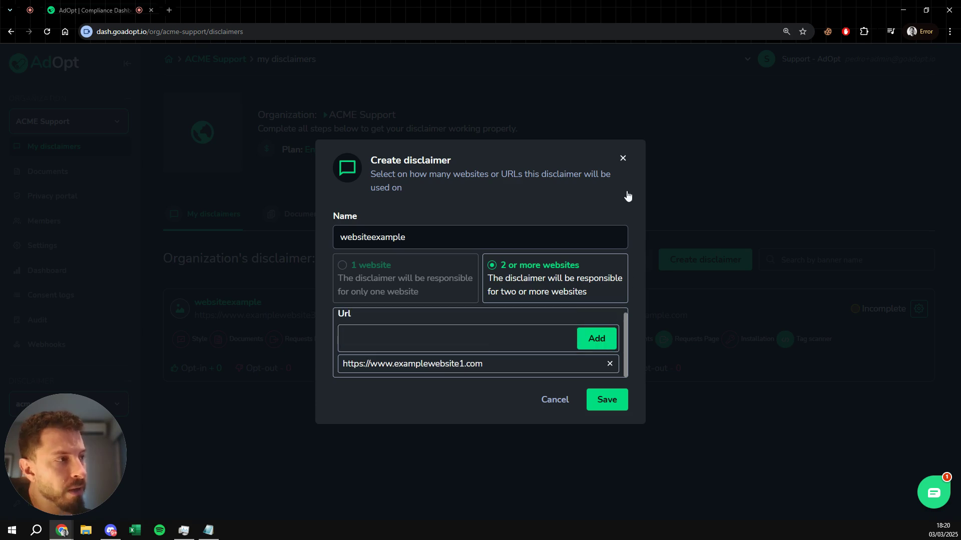
click(623, 158)
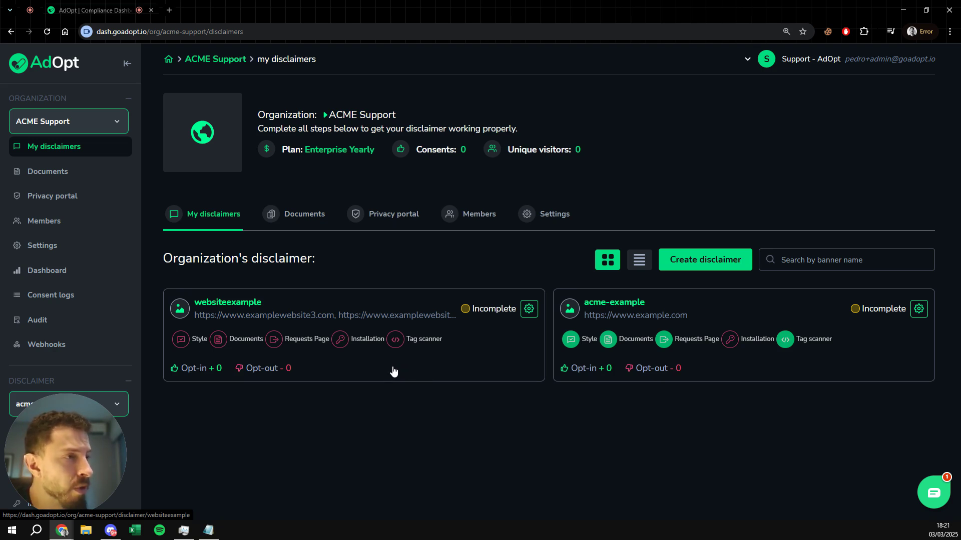
- Reopen the websiteexample disclaimer's settings, review its full list of website URLs, and close them without changes
click(529, 309)
click(462, 334)
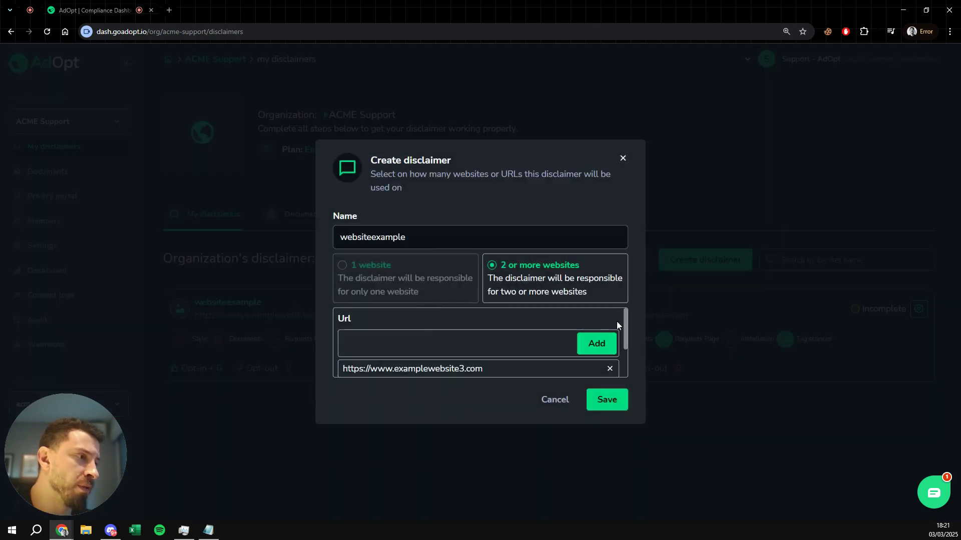
drag(626, 317, 628, 356)
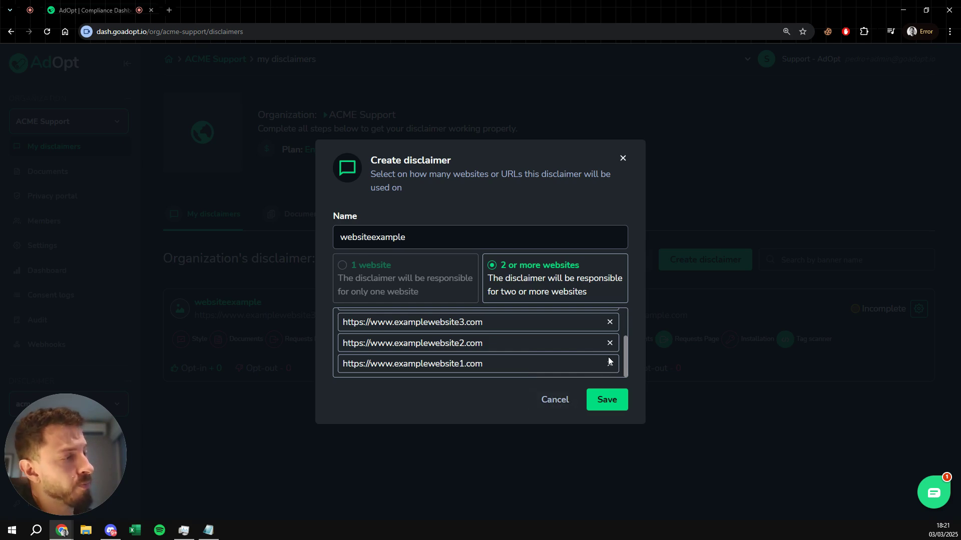
drag(624, 349, 625, 320)
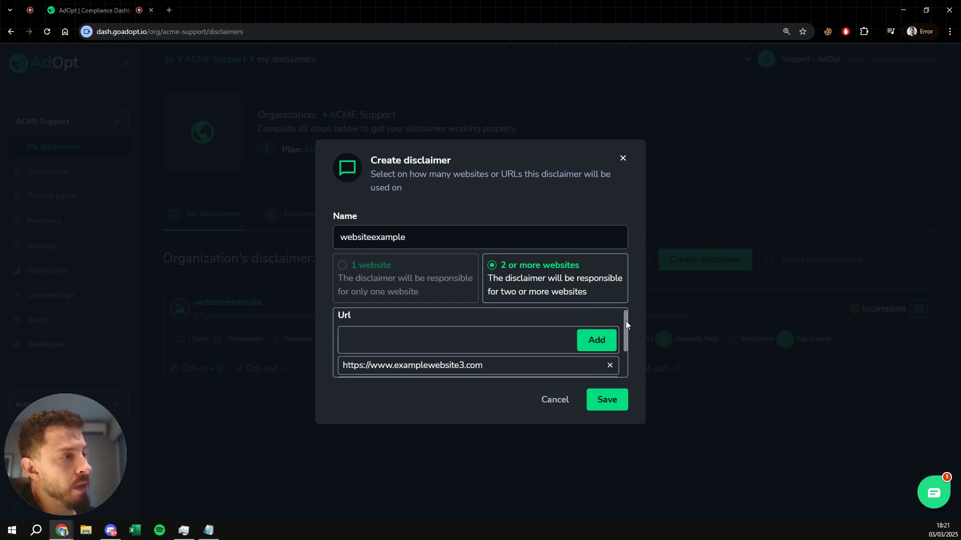
click(622, 158)
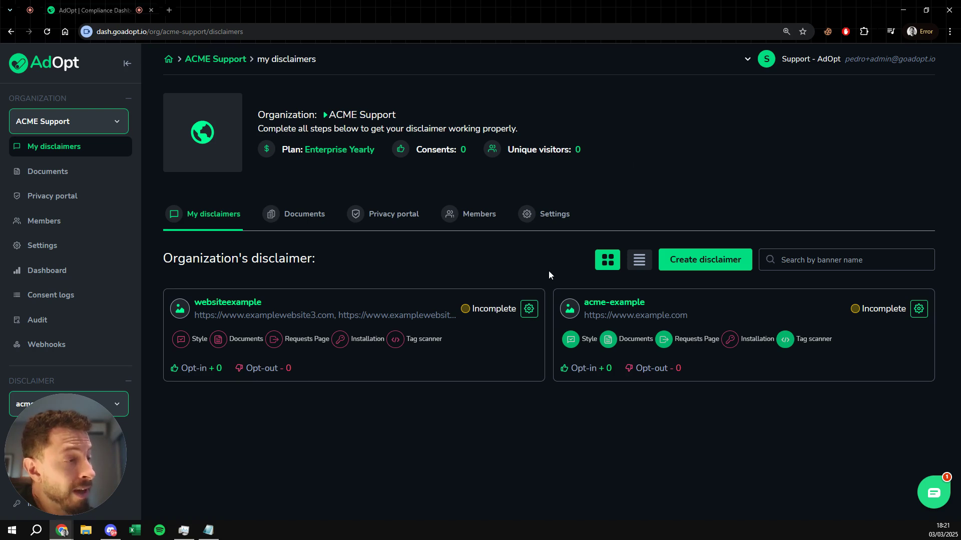